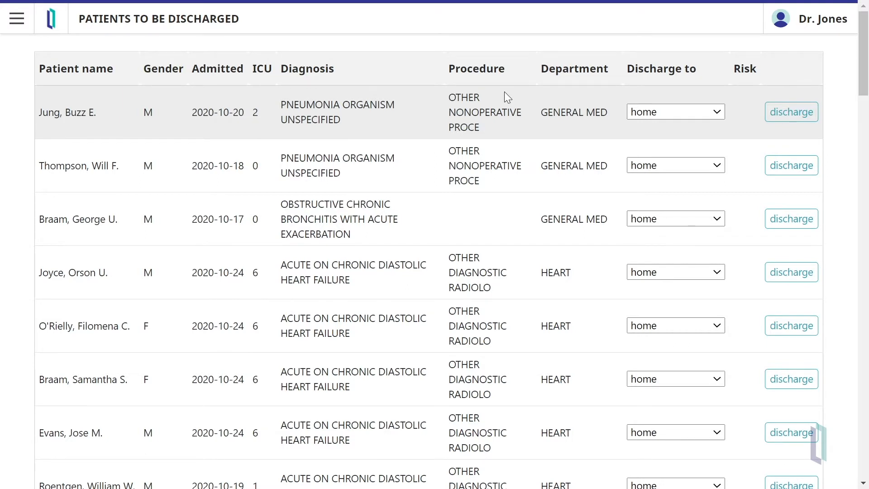
# - Switch to Alteryx Designer and place an Input Data tool on the empty workflow canvas
pyautogui.hotkey('alt', 'Tab')
pyautogui.press('Tab')
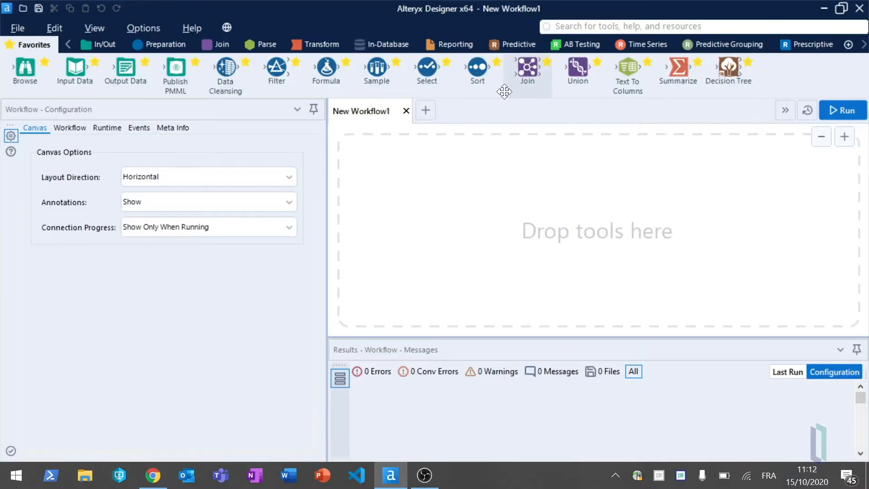
pyautogui.moveTo(504, 91); pyautogui.dragTo(321, 165)
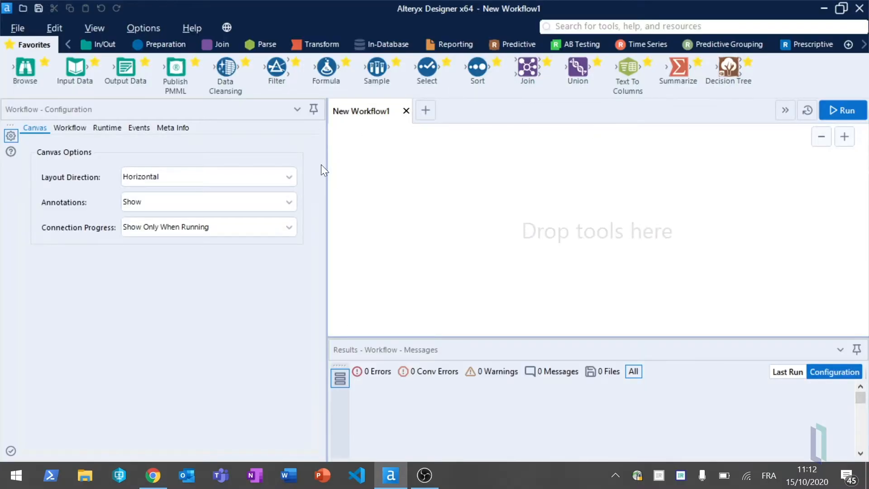
pyautogui.moveTo(75, 68); pyautogui.dragTo(376, 164)
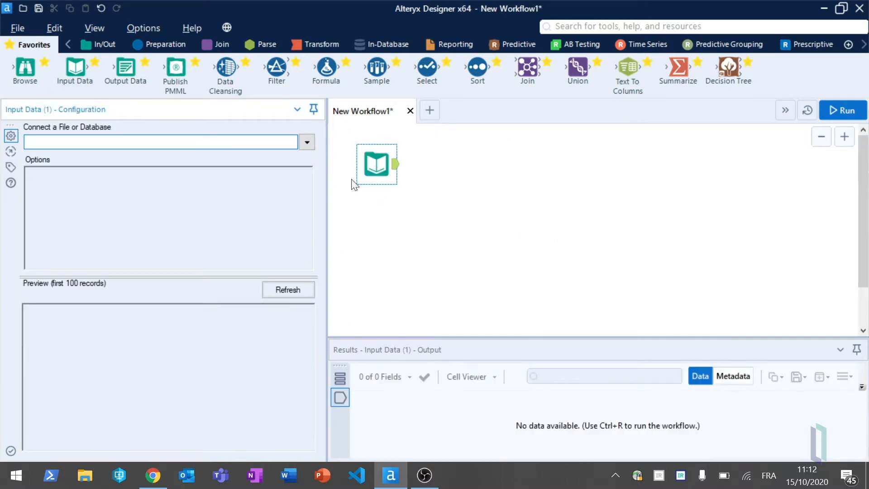
# - Connect the Input Data tool to the EncounterHistory table through the IRIS-Alteryx ODBC data source
pyautogui.click(305, 142)
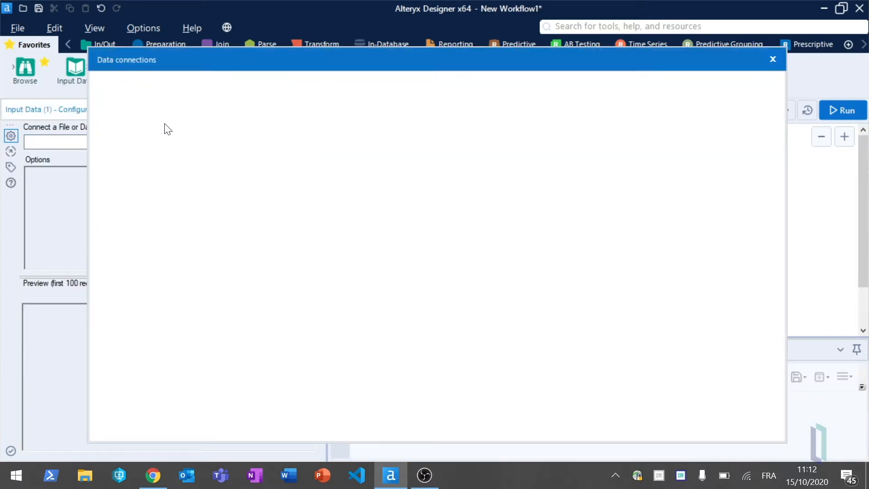
pyautogui.click(277, 166)
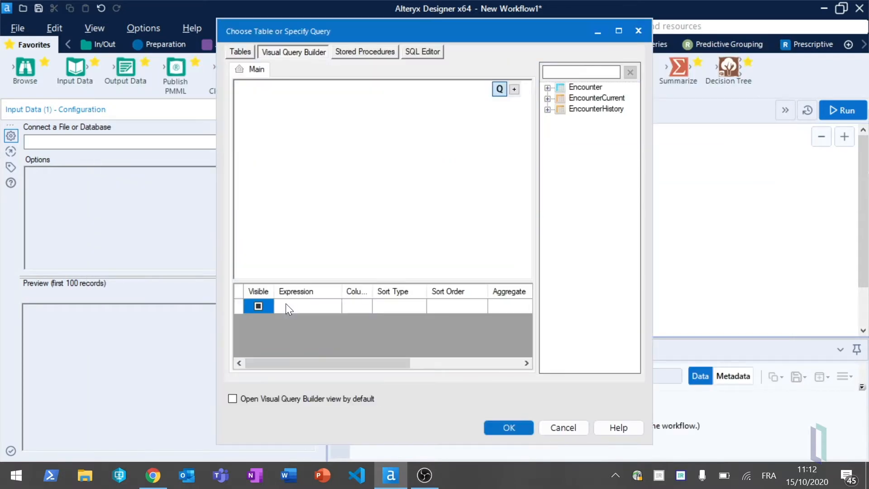
pyautogui.click(248, 47)
pyautogui.click(281, 72)
pyautogui.click(501, 428)
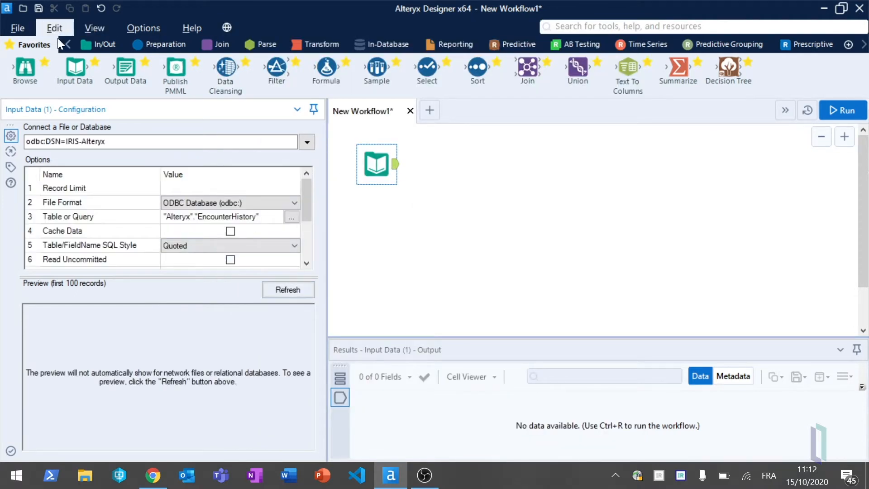
# - Attach a Browse tool to the EncounterHistory input and run the workflow
pyautogui.moveTo(25, 68); pyautogui.dragTo(465, 158)
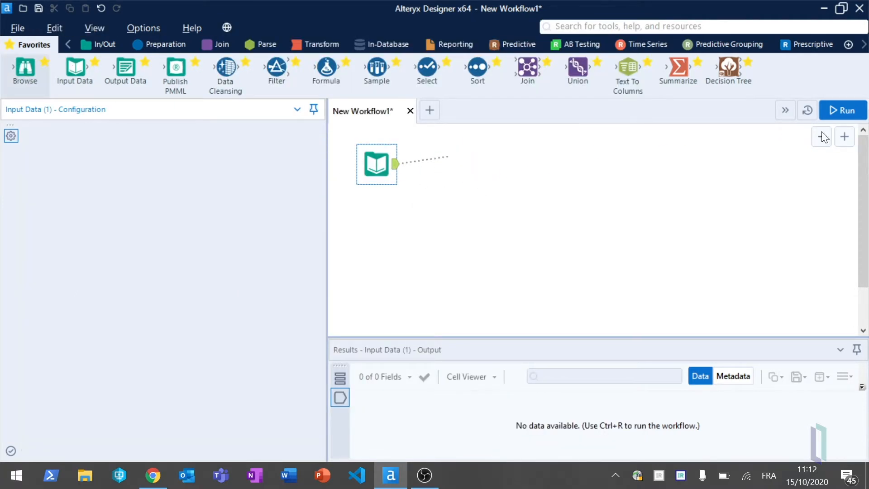
pyautogui.click(840, 109)
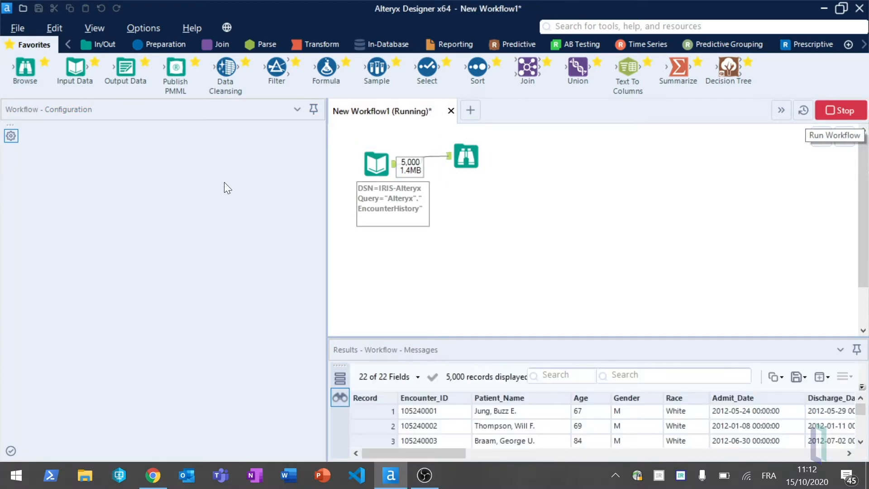
# - Examine the Browse tool's data profile, including the value statistics and distribution of the ICU_Days field
pyautogui.click(467, 155)
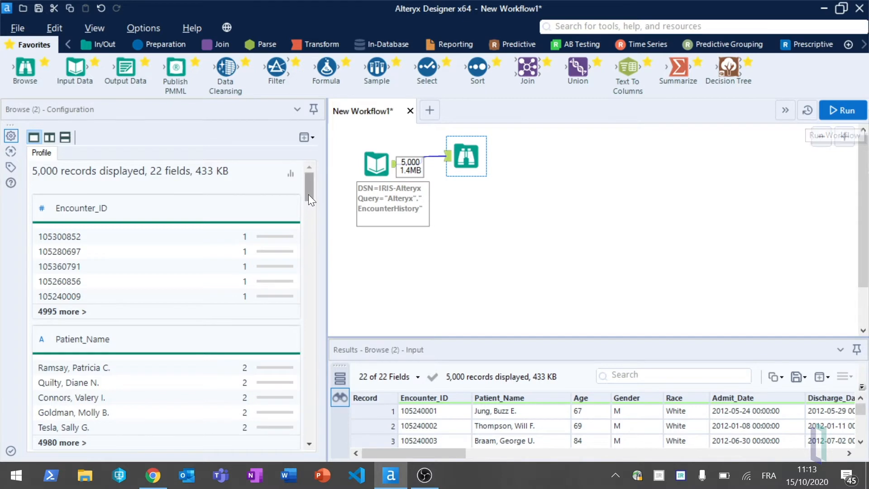
pyautogui.moveTo(307, 184); pyautogui.dragTo(316, 267)
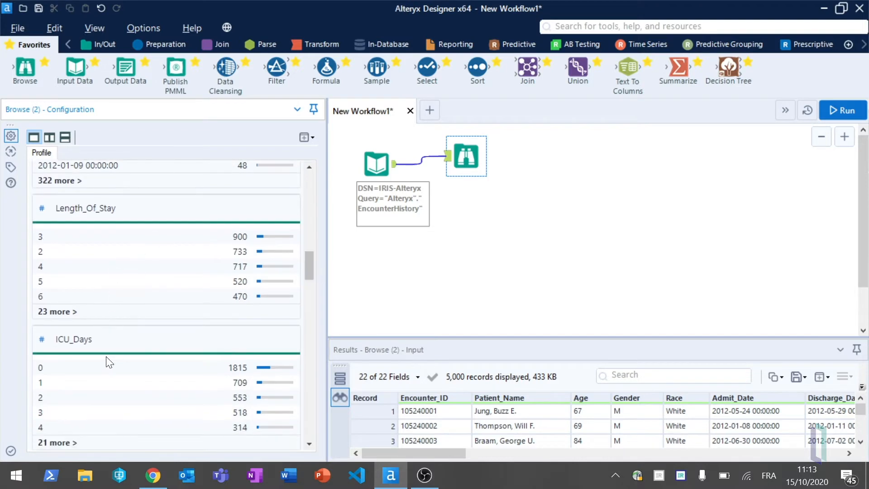
pyautogui.click(83, 340)
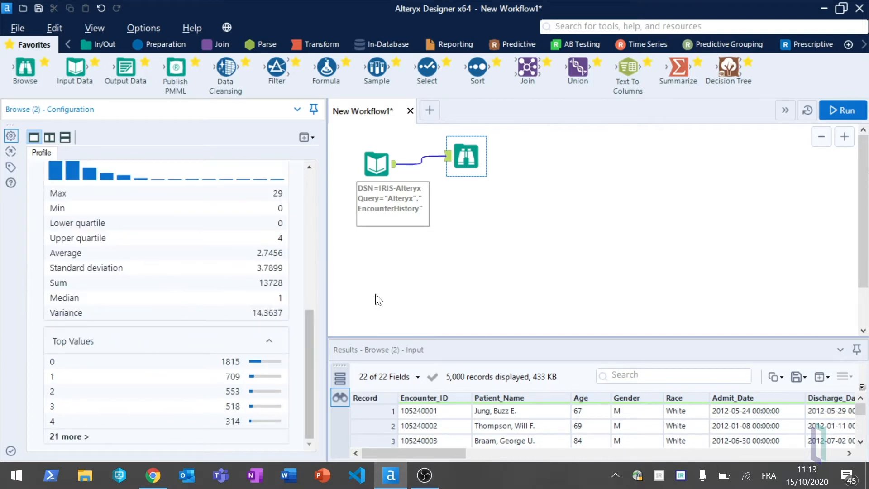
pyautogui.moveTo(312, 344); pyautogui.dragTo(308, 287)
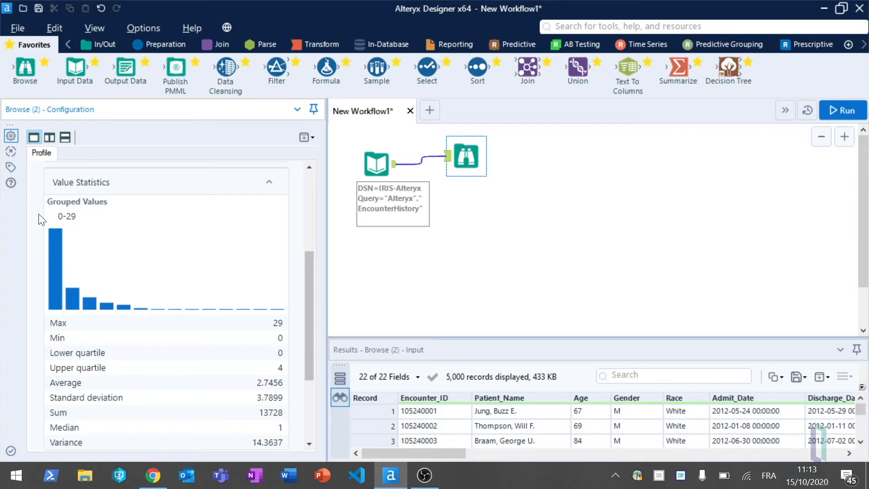
# - Add a second Input Data tool below the first that reads Sheet1 of ReadmissionData.xlsx
pyautogui.moveTo(75, 74); pyautogui.dragTo(388, 277)
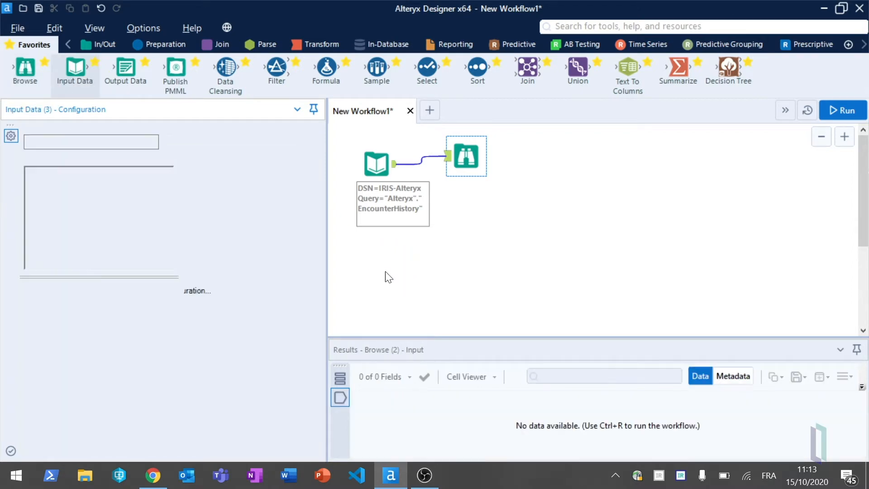
pyautogui.click(305, 142)
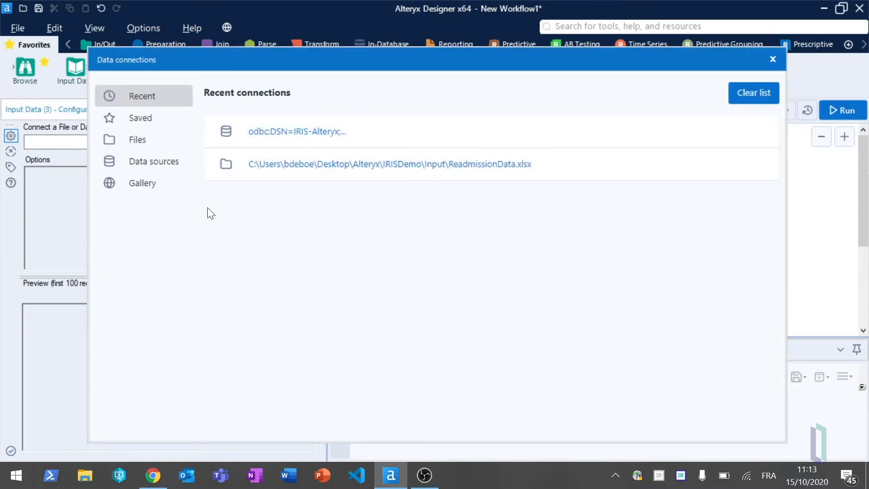
pyautogui.click(400, 165)
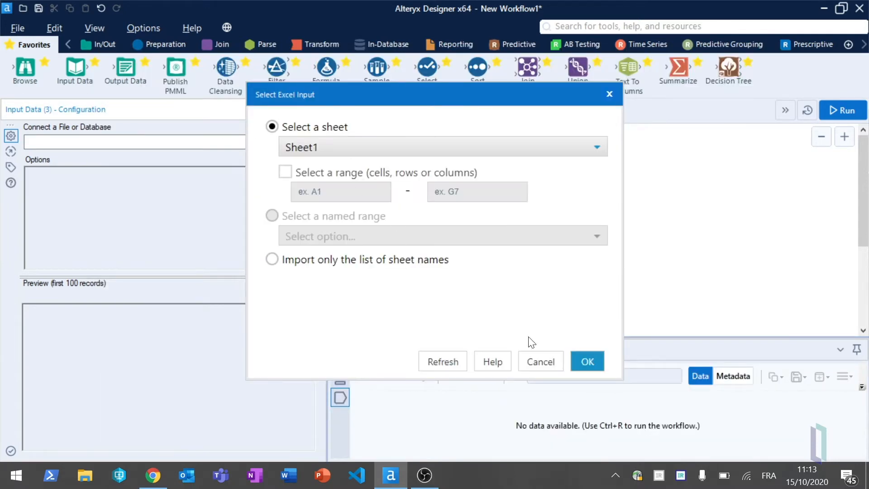
pyautogui.click(587, 361)
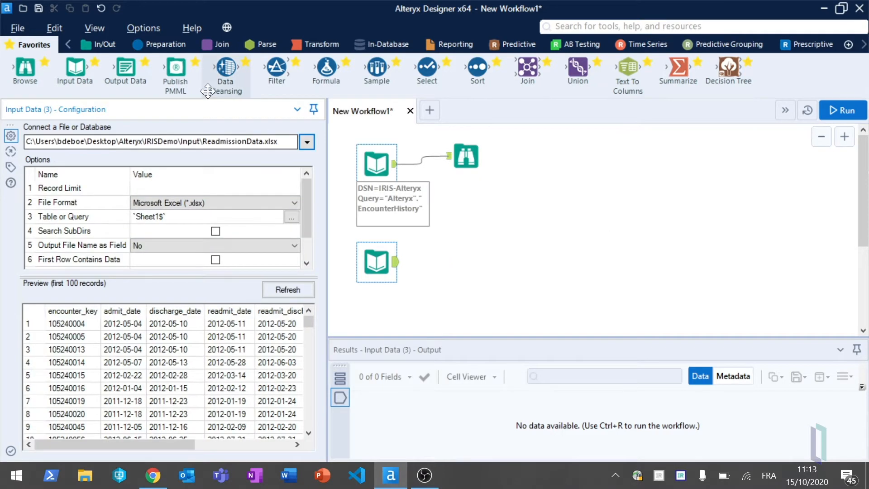
# - Join the EncounterHistory input with the ReadmissionData input, matching Encounter_ID on the left to encounter_key on the right
pyautogui.moveTo(527, 68); pyautogui.dragTo(466, 204)
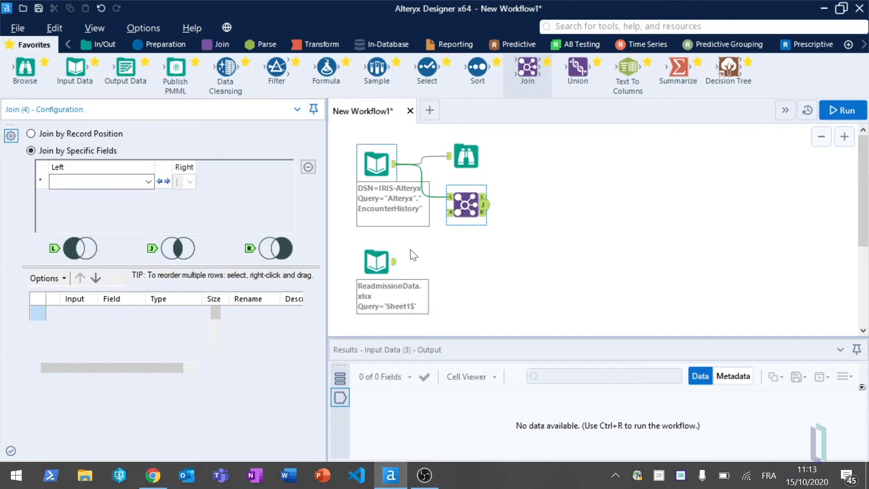
pyautogui.moveTo(395, 262); pyautogui.dragTo(454, 213)
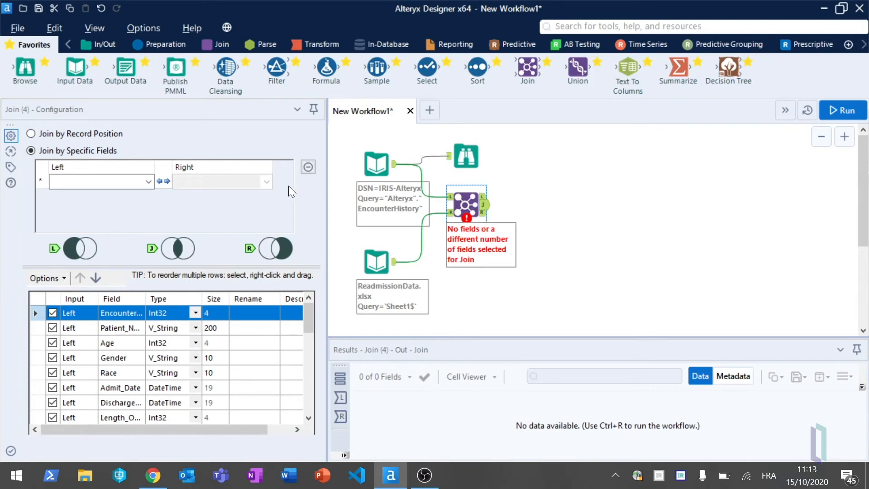
pyautogui.click(148, 182)
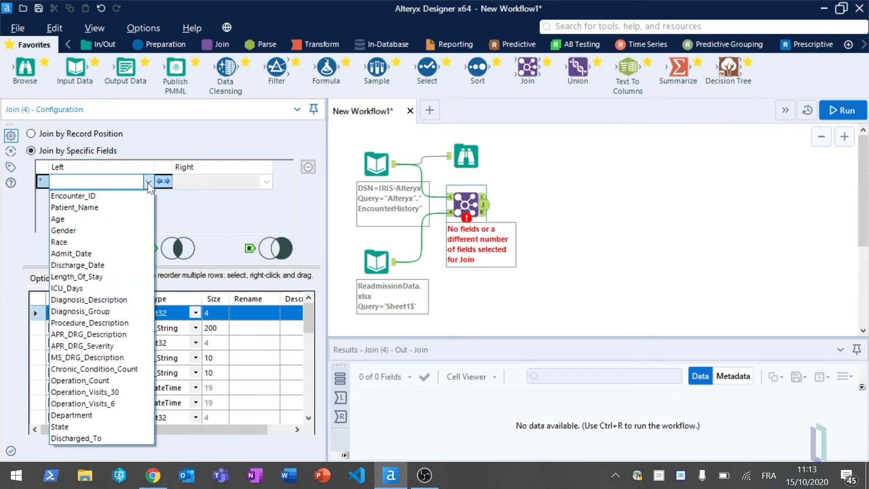
pyautogui.click(107, 195)
pyautogui.click(267, 181)
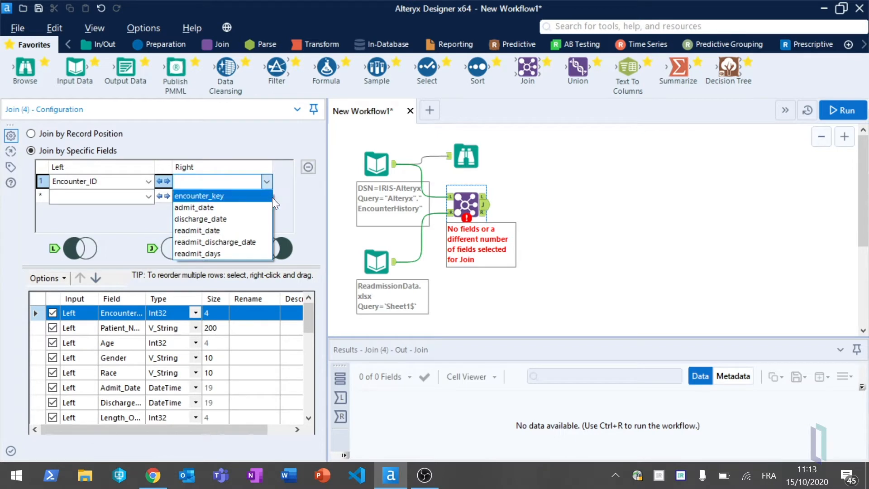
pyautogui.click(222, 195)
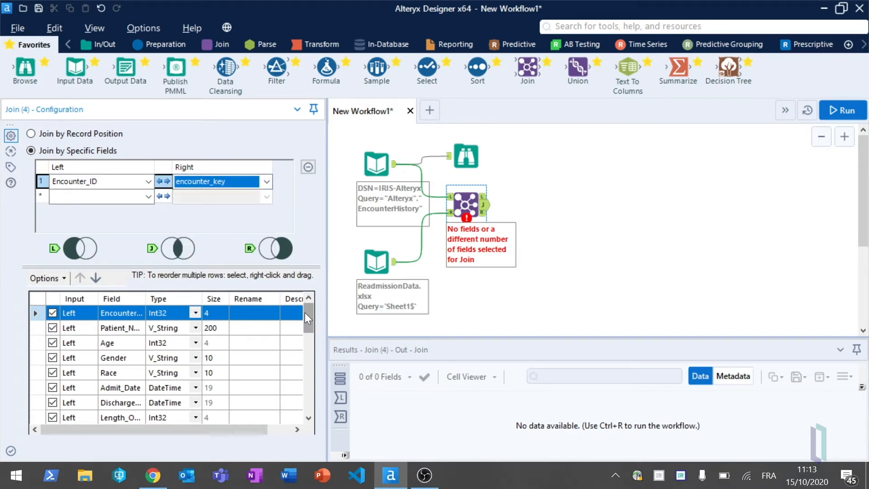
# - Exclude the right-hand fields encounter_key, admit_date, discharge_date, readmit_date and readmit_discharge_date from the join output, keeping readmit_days
pyautogui.moveTo(309, 311); pyautogui.dragTo(314, 405)
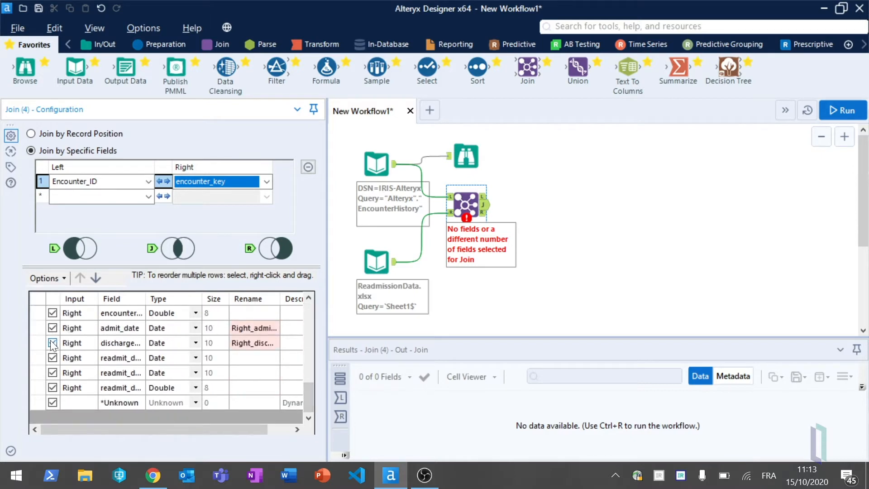
pyautogui.click(53, 313)
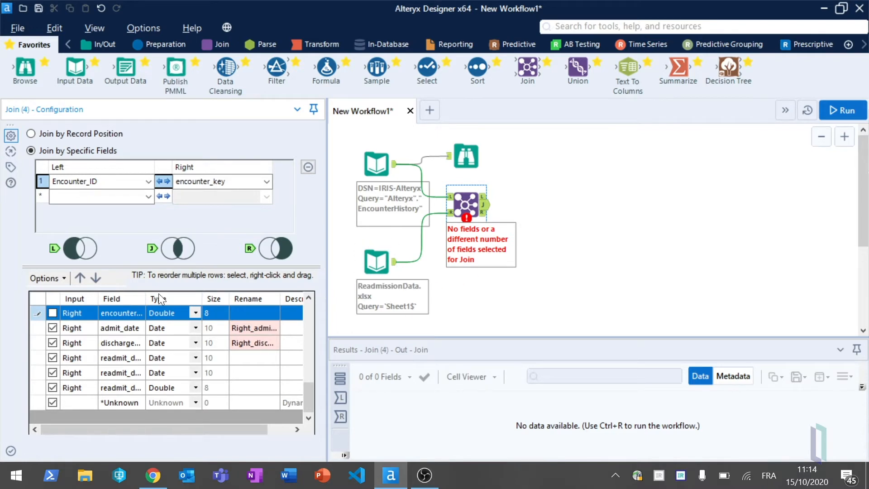
pyautogui.click(51, 328)
pyautogui.click(52, 341)
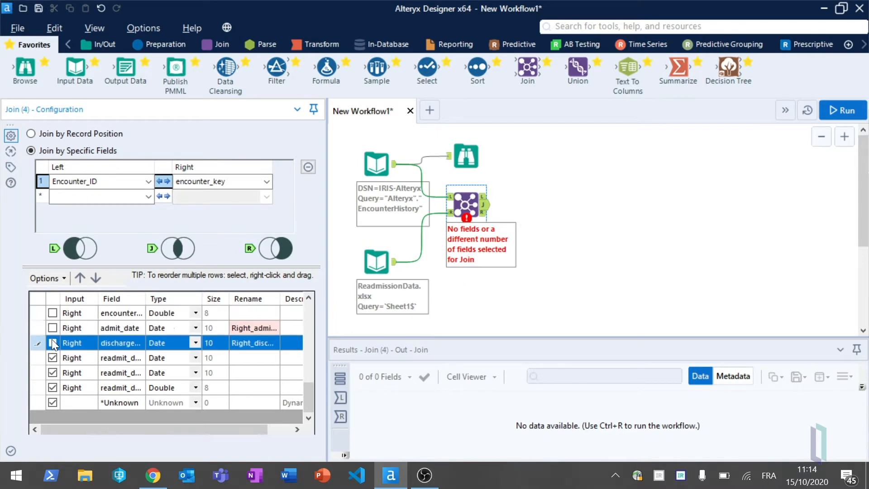
pyautogui.click(53, 357)
pyautogui.click(52, 372)
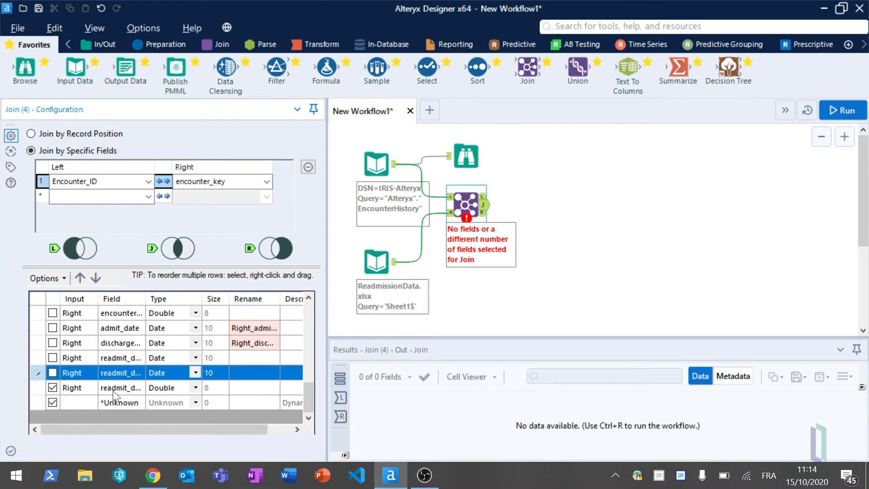
pyautogui.click(118, 390)
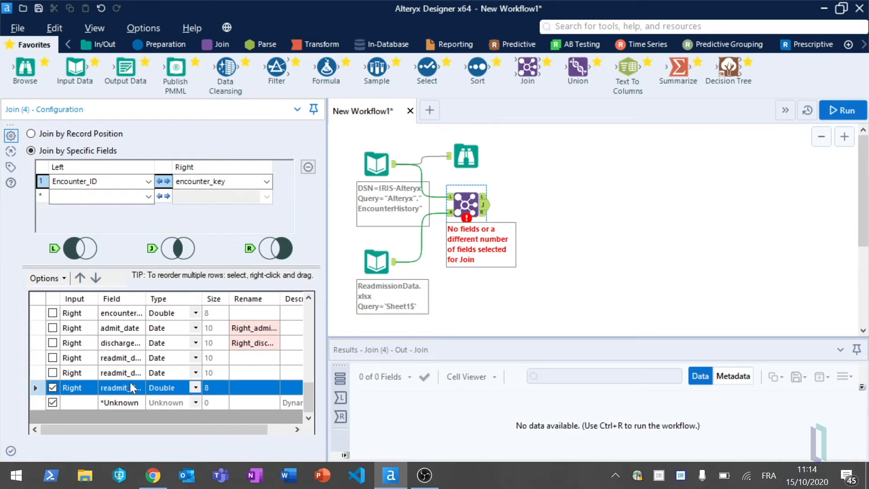
# - Combine the Join tool's L and J outputs in a Union tool, and run the workflow with a Browse tool attached to it
pyautogui.moveTo(579, 72); pyautogui.dragTo(505, 206)
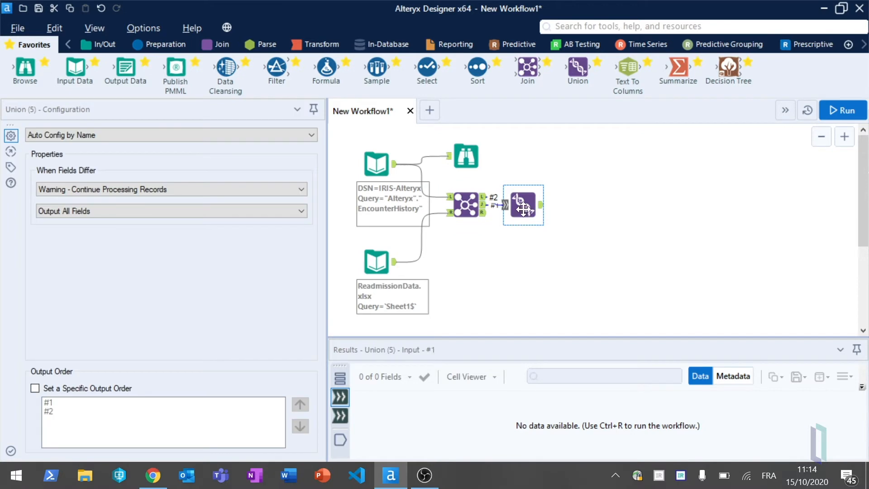
pyautogui.moveTo(92, 71)
pyautogui.mouseDown()
pyautogui.moveTo(450, 137)
pyautogui.moveTo(592, 187)
pyautogui.moveTo(81, 72)
pyautogui.mouseUp()
pyautogui.moveTo(25, 68); pyautogui.dragTo(581, 194)
pyautogui.click(841, 110)
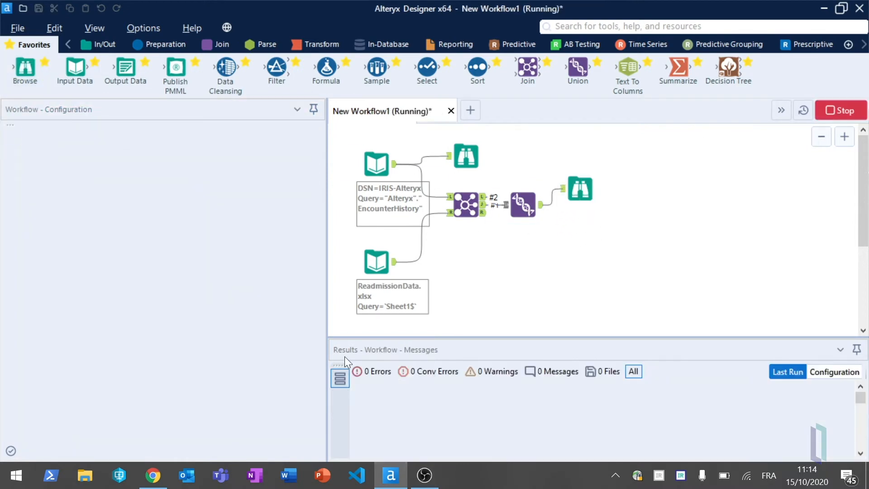
# - Examine the readmit_days field in the profile of the Browse tool after the Union
pyautogui.click(584, 190)
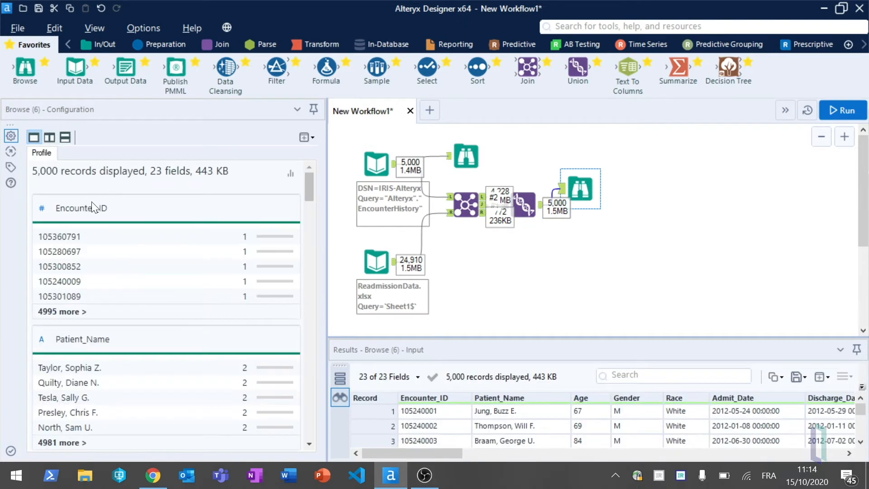
pyautogui.moveTo(312, 186); pyautogui.dragTo(285, 441)
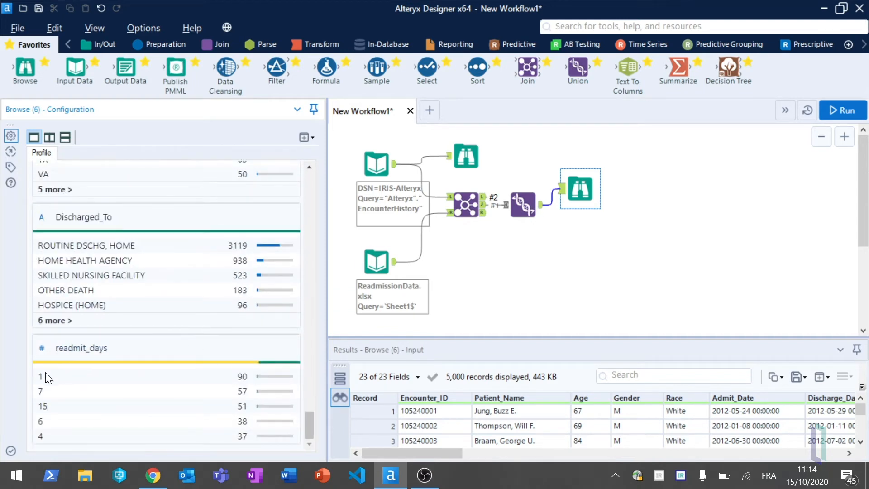
pyautogui.moveTo(190, 361)
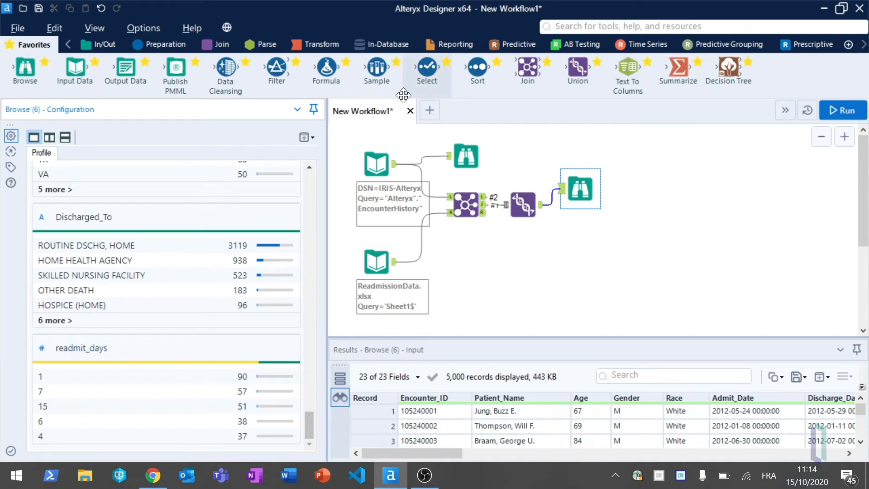
# - Add a Formula tool after the Union and insert the IF c THEN t ELSE f ENDIF template as its expression
pyautogui.moveTo(326, 68); pyautogui.dragTo(589, 229)
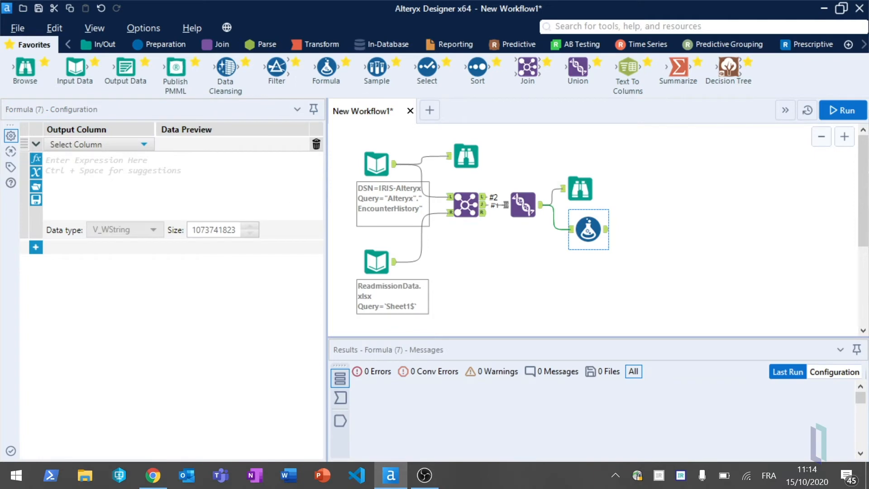
pyautogui.click(36, 172)
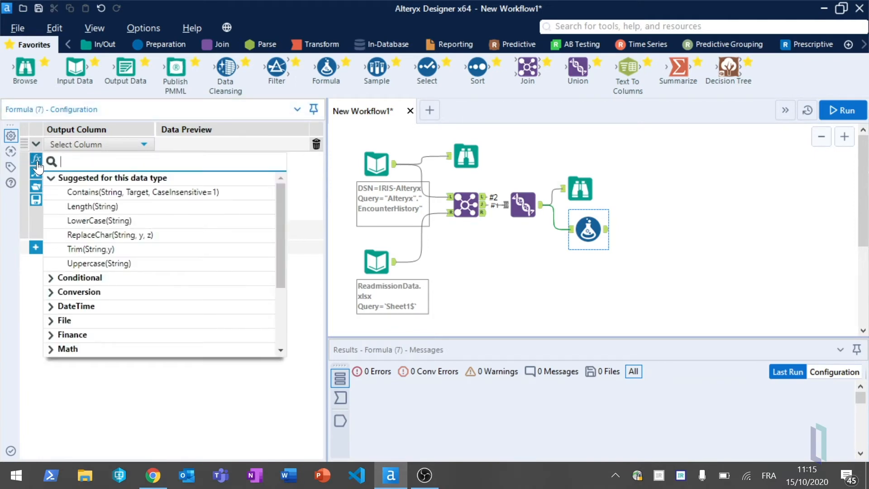
pyautogui.click(77, 277)
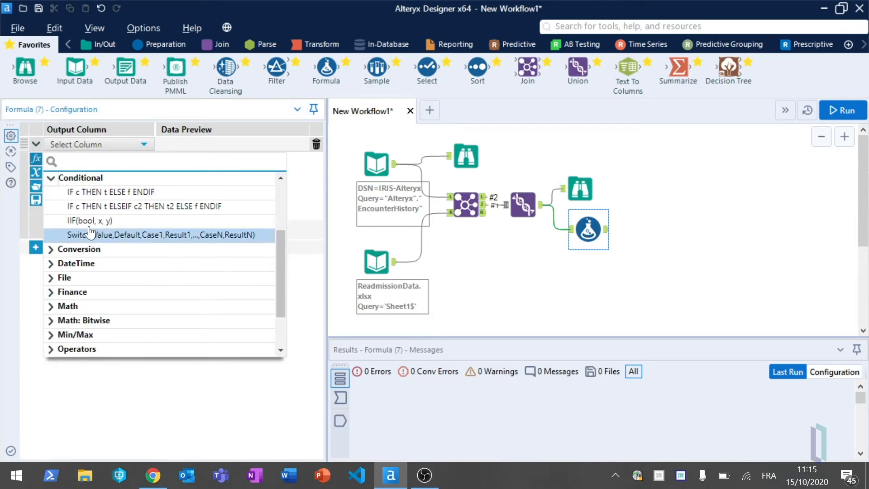
pyautogui.click(89, 192)
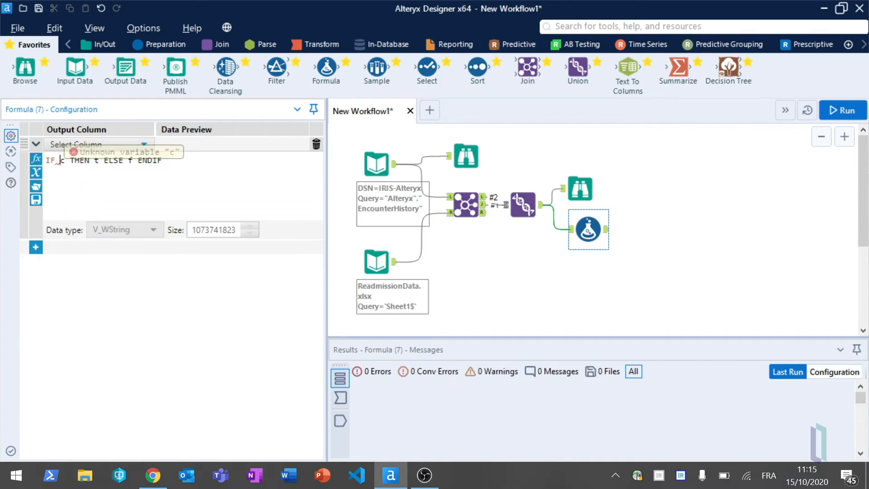
# - Set the IF condition in the Formula expression to [readmit_days]>0 AND [readmit_days] <= 30
pyautogui.write('readm')
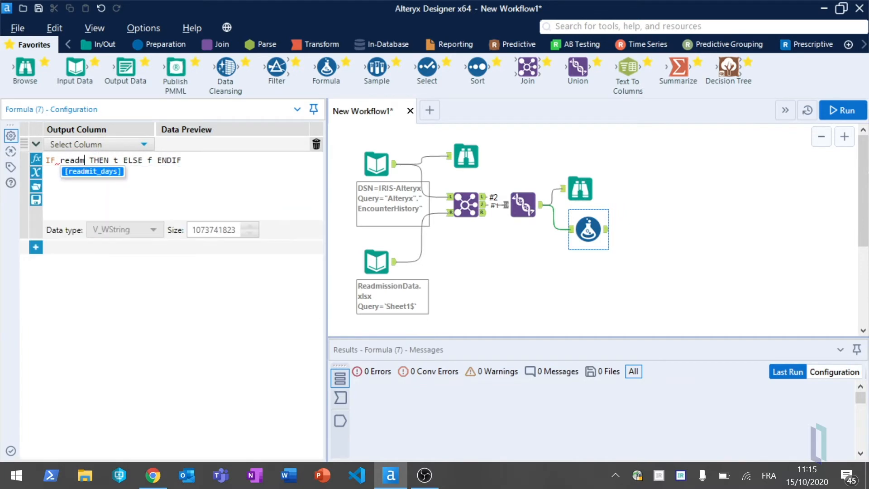
pyautogui.click(87, 174)
pyautogui.write('>0')
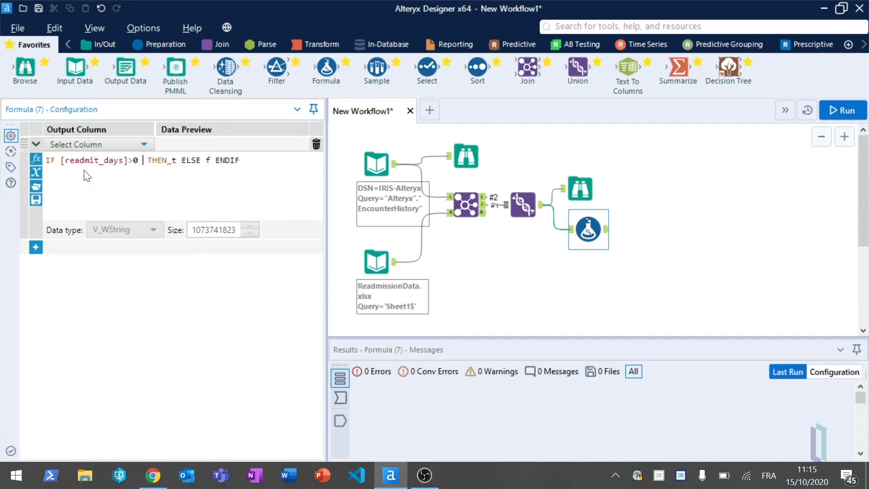
pyautogui.write(' AND readmi')
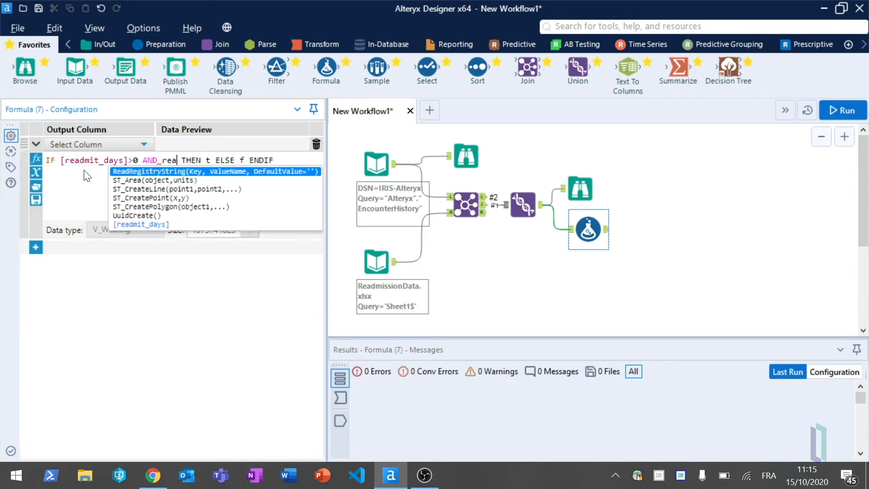
pyautogui.press('Return')
pyautogui.write('<= 30')
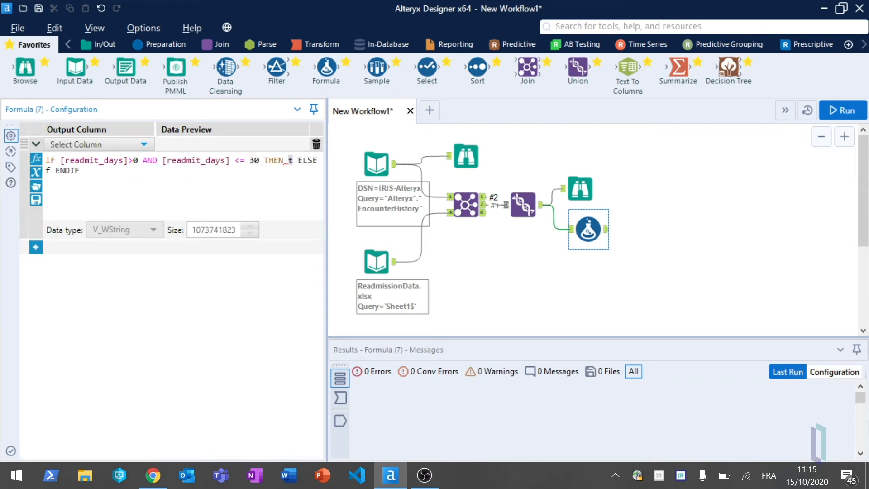
# - Make the Formula expression return 'yes' in the THEN branch and 'no' in the ELSE branch
pyautogui.write("''")
pyautogui.write('yes')
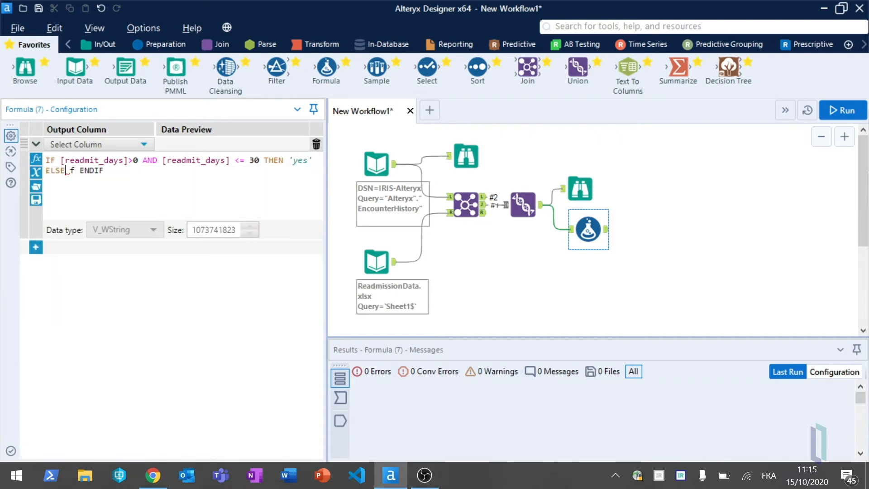
pyautogui.write("'no'")
# - Write the Formula result to a new column named readmit_30days with a size of 3
pyautogui.click(128, 143)
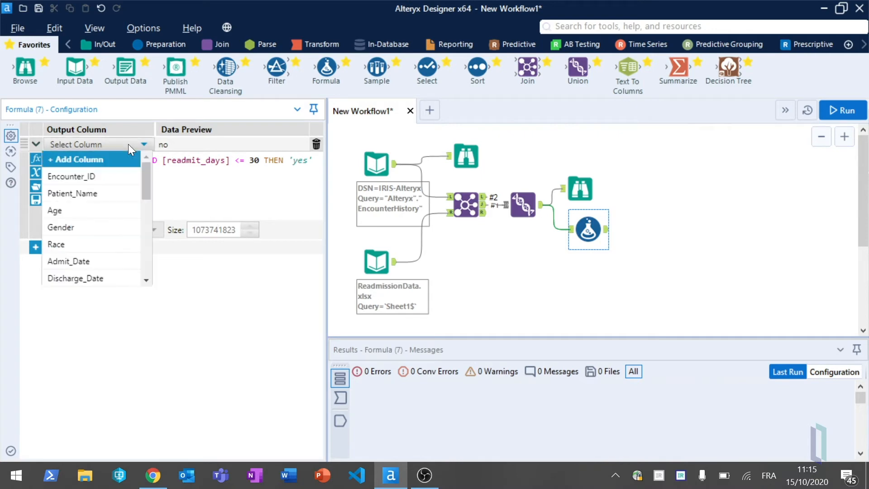
pyautogui.click(93, 160)
pyautogui.click(193, 146)
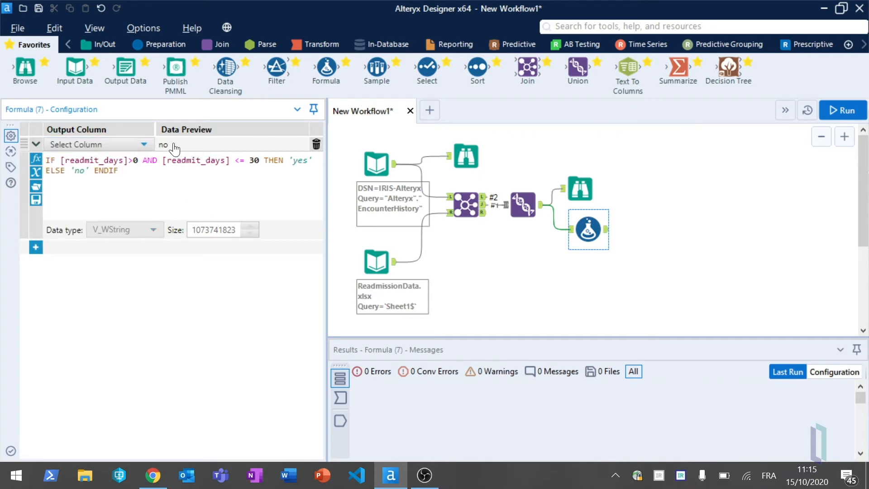
pyautogui.click(117, 145)
pyautogui.click(69, 160)
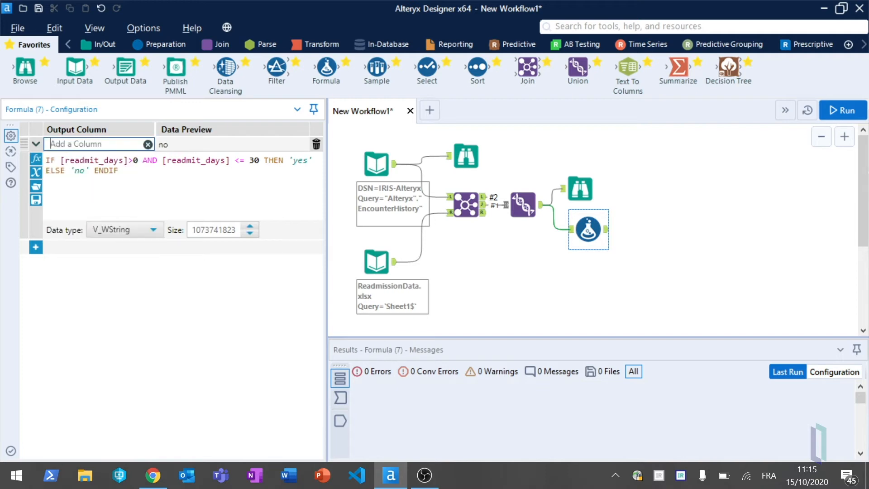
pyautogui.write('readmit_30days')
pyautogui.press('Tab')
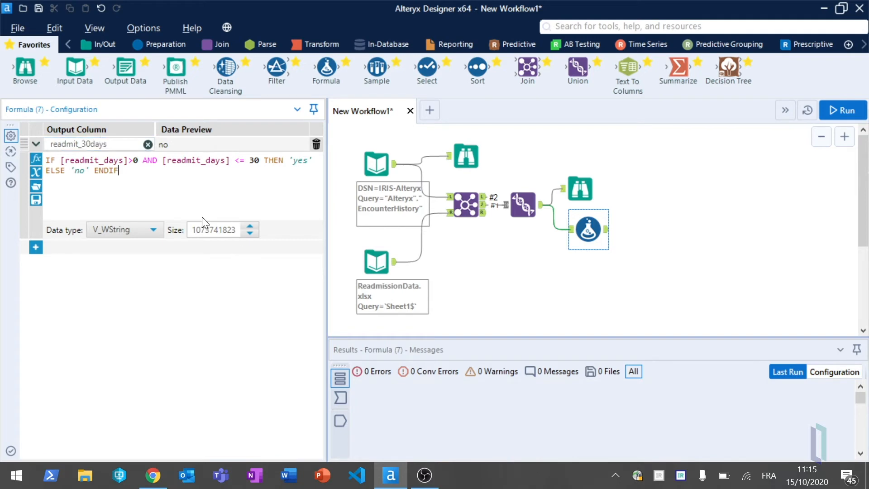
pyautogui.moveTo(195, 229); pyautogui.dragTo(264, 235)
pyautogui.press('BackSpace')
pyautogui.write('3')
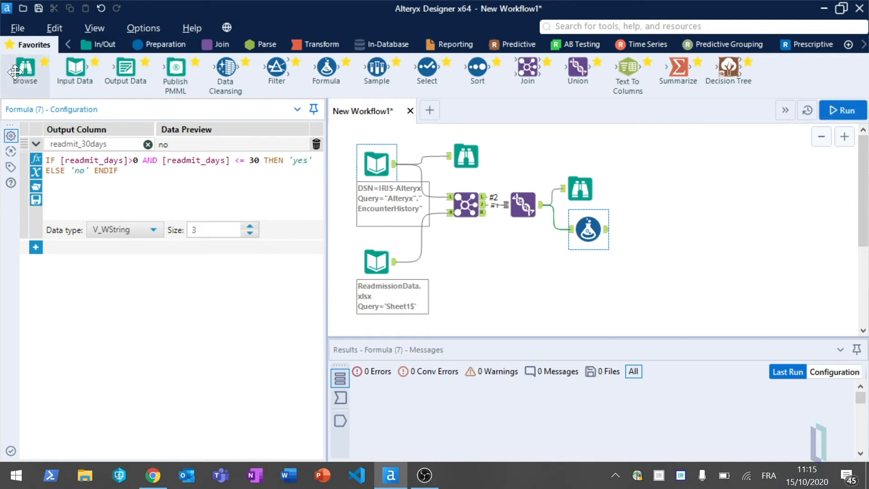
# - Run the workflow with a Browse tool attached to the Formula output and inspect the readmit_30days profile
pyautogui.moveTo(24, 68); pyautogui.dragTo(651, 214)
pyautogui.click(833, 107)
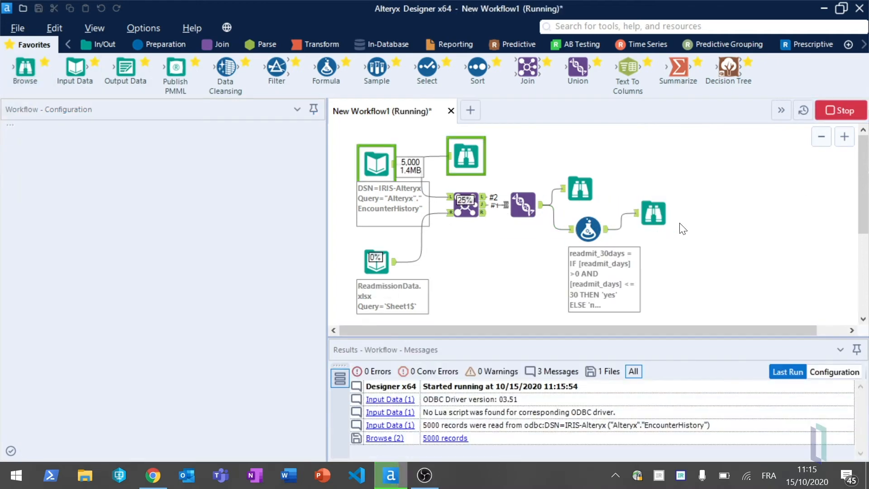
pyautogui.click(658, 214)
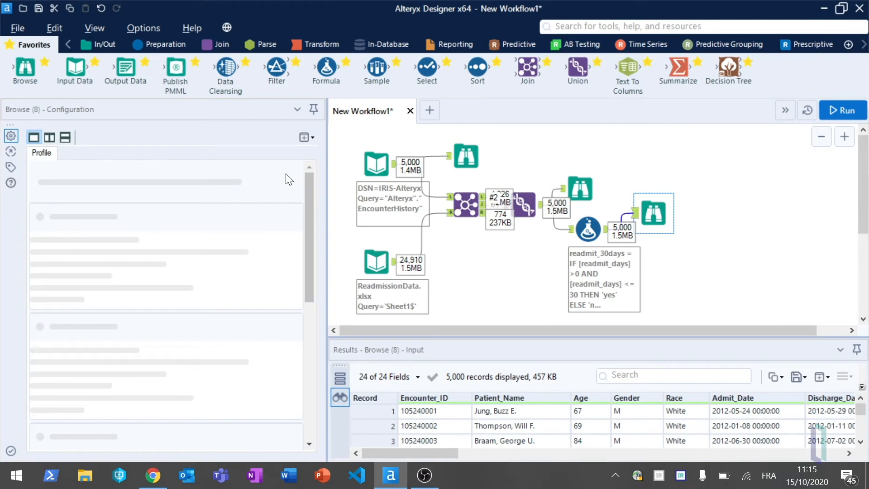
pyautogui.moveTo(307, 182); pyautogui.dragTo(316, 445)
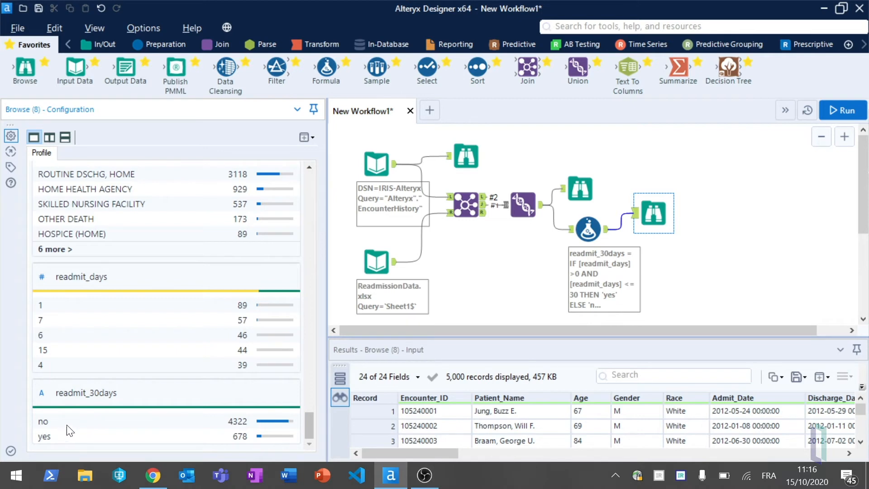
# - Connect a Decision Tree tool to the Formula output and choose readmit_30days as its target variable
pyautogui.moveTo(729, 68); pyautogui.dragTo(672, 254)
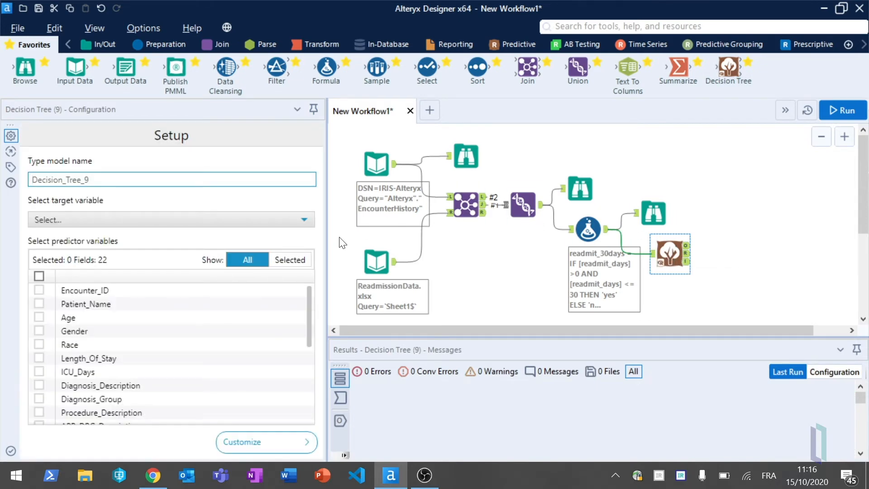
pyautogui.click(102, 221)
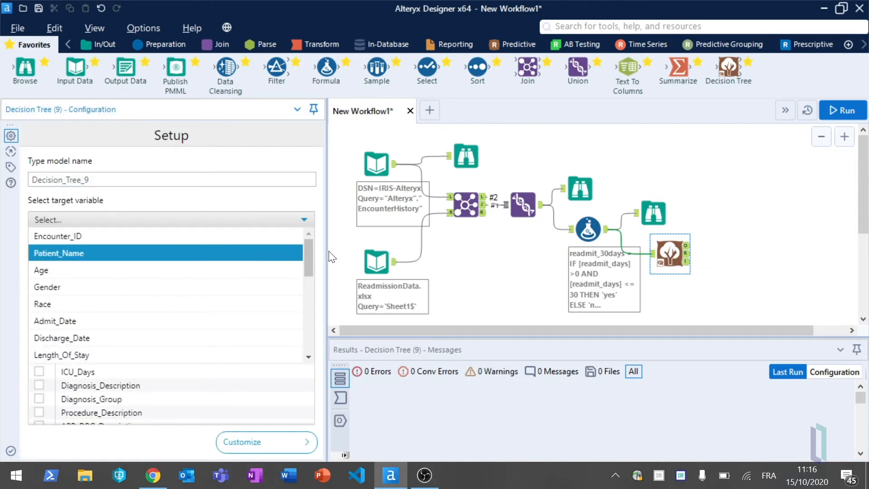
pyautogui.moveTo(310, 268); pyautogui.dragTo(291, 378)
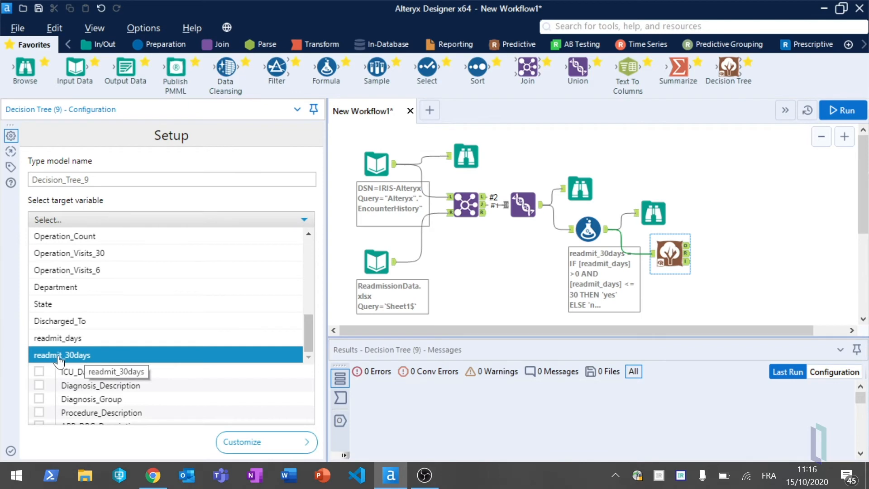
pyautogui.click(74, 355)
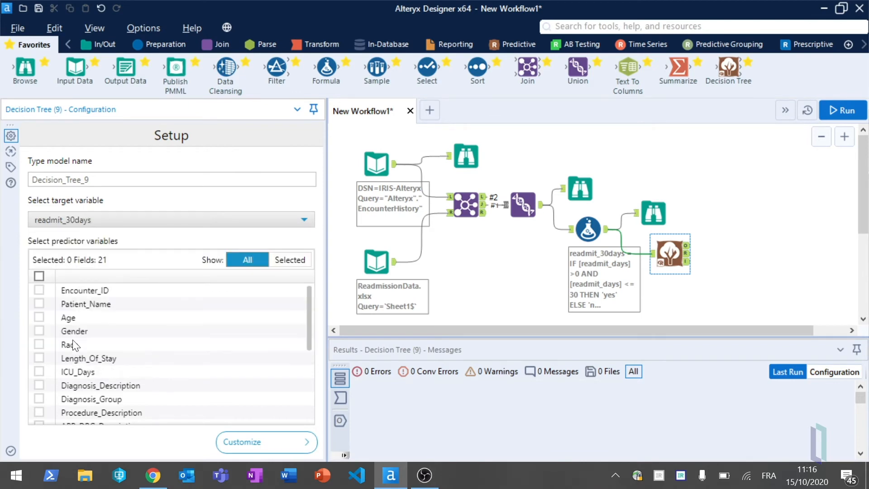
# - Select all predictor variables for the Decision Tree except Encounter_ID, Patient_Name and readmit_days
pyautogui.click(38, 276)
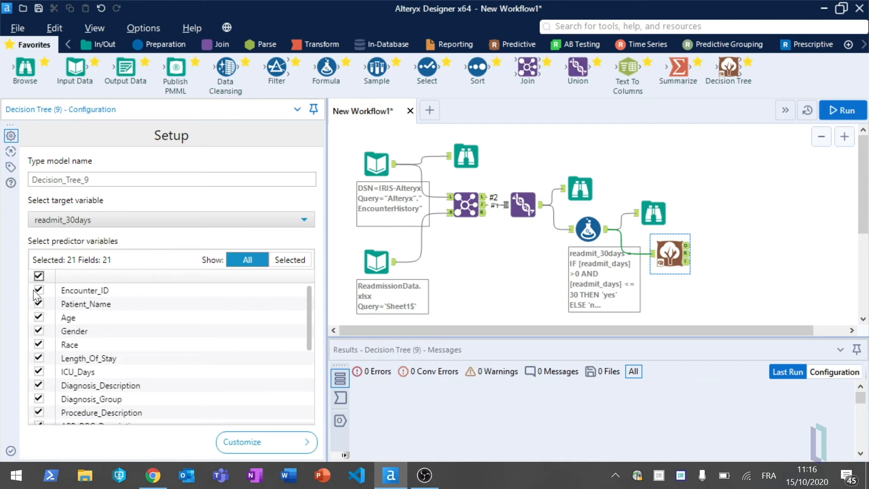
pyautogui.click(39, 290)
pyautogui.click(39, 304)
pyautogui.moveTo(310, 299); pyautogui.dragTo(309, 394)
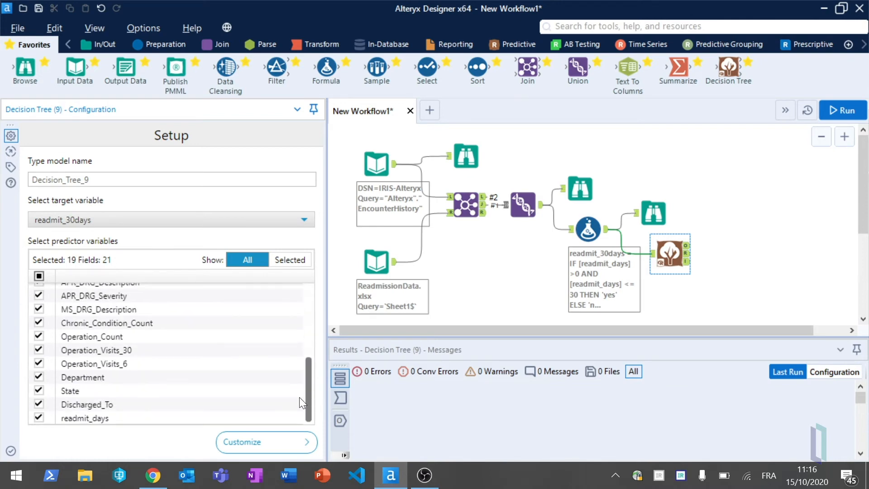
pyautogui.click(39, 417)
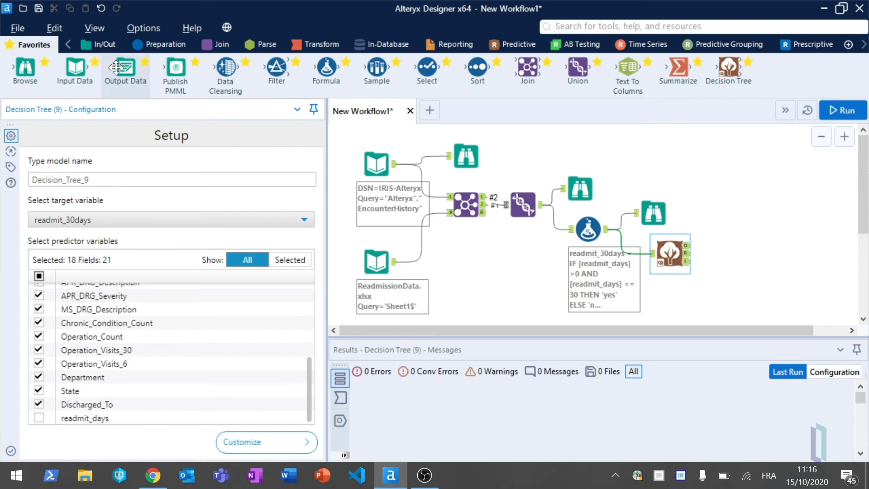
# - Attach Browse tools to the Decision Tree's R and I outputs and a Publish PMML tool to its O output
pyautogui.moveTo(24, 68); pyautogui.dragTo(751, 254)
pyautogui.moveTo(24, 68); pyautogui.dragTo(761, 293)
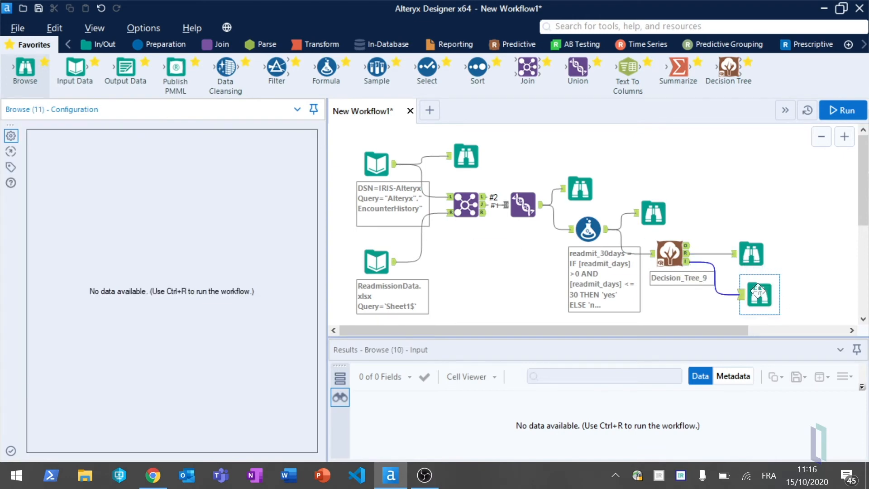
pyautogui.moveTo(173, 66); pyautogui.dragTo(735, 222)
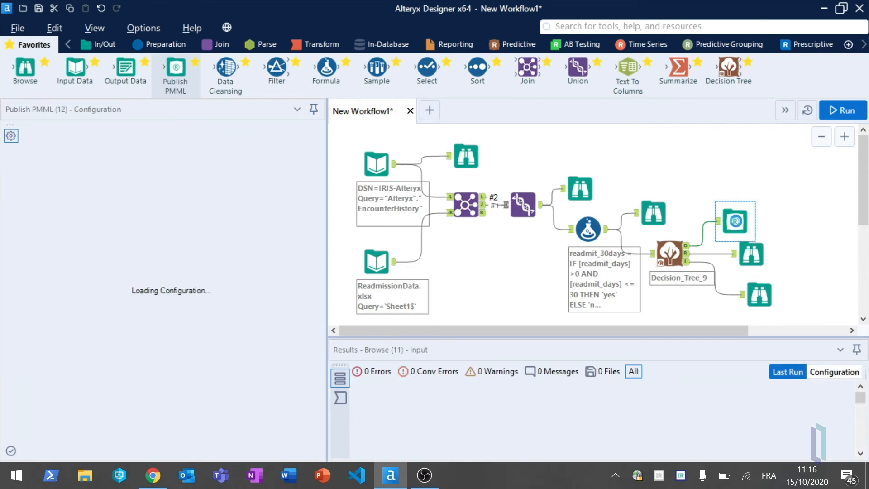
# - Set the Publish PMML tool's IRIS database (DSN) to IRIS-Alteryx and run the workflow
pyautogui.click(87, 229)
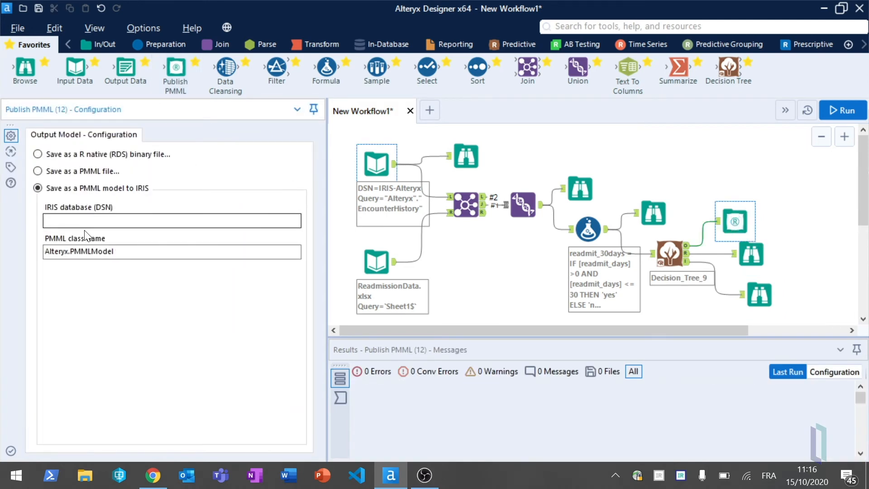
pyautogui.write('IRIS-Alteryx')
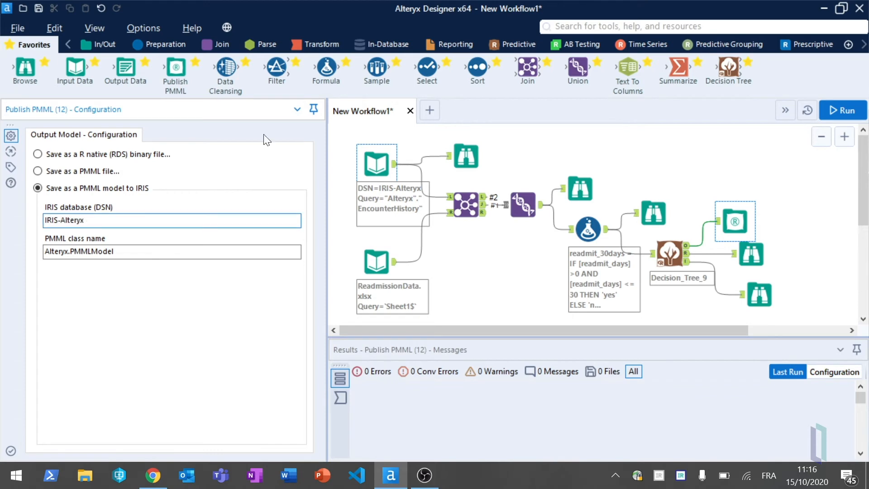
pyautogui.click(865, 118)
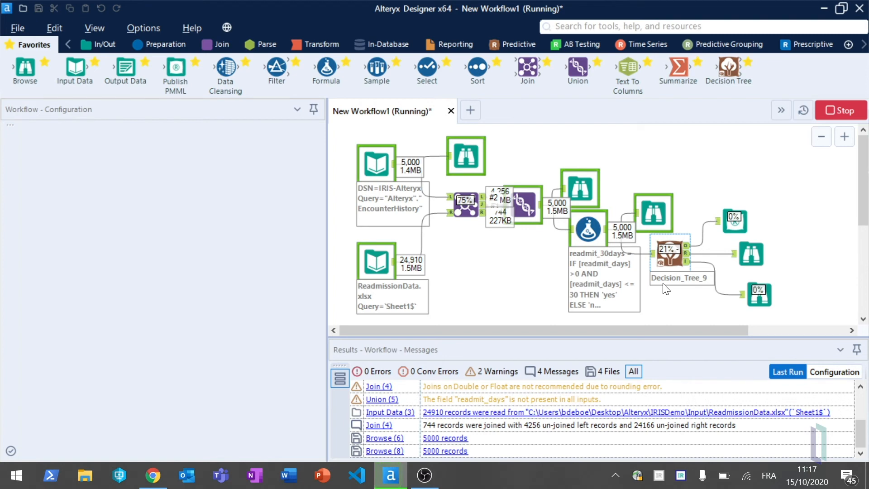
pyautogui.click(751, 255)
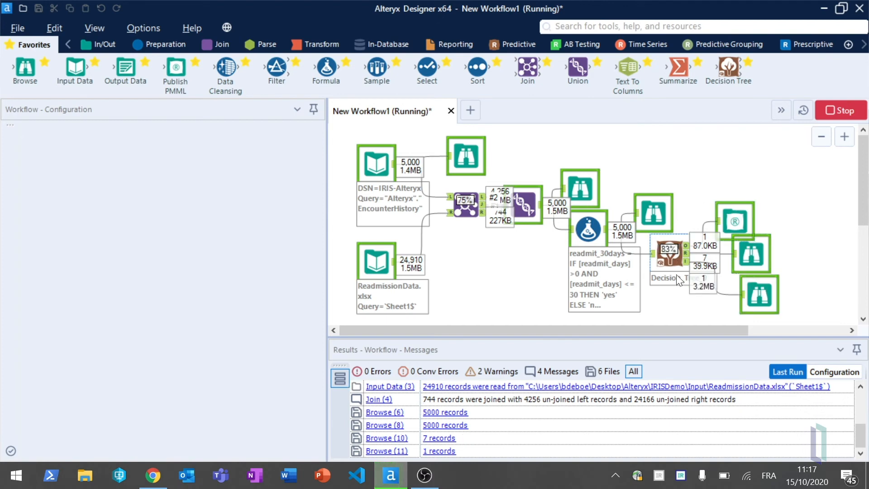
pyautogui.click(746, 217)
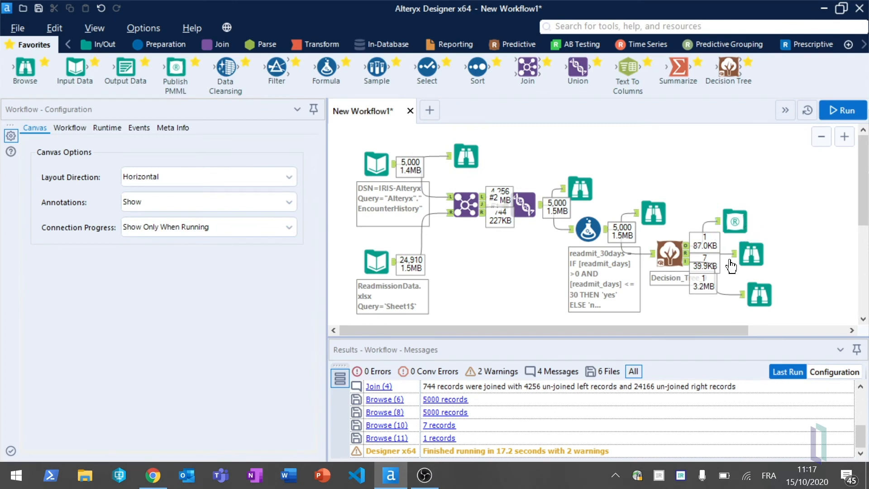
# - Review the model report and the classification metrics in the Browse tools on the Decision Tree's R and I outputs
pyautogui.click(751, 253)
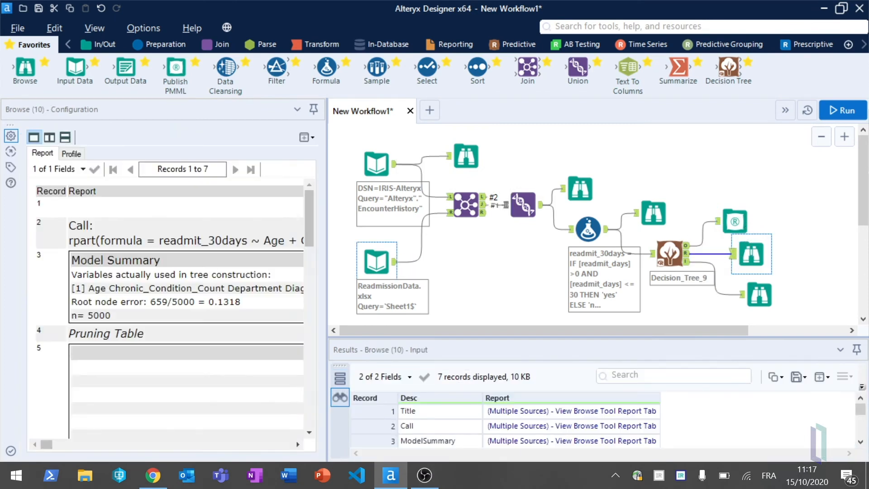
pyautogui.moveTo(305, 224); pyautogui.dragTo(310, 290)
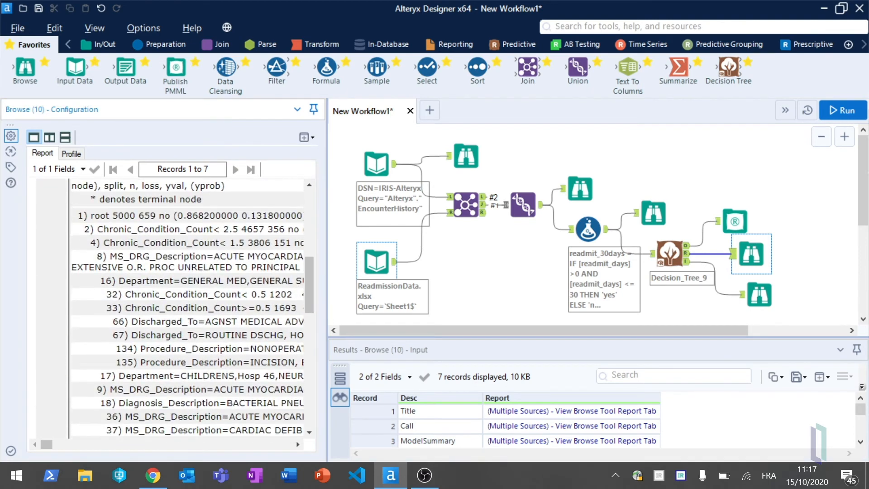
pyautogui.click(759, 294)
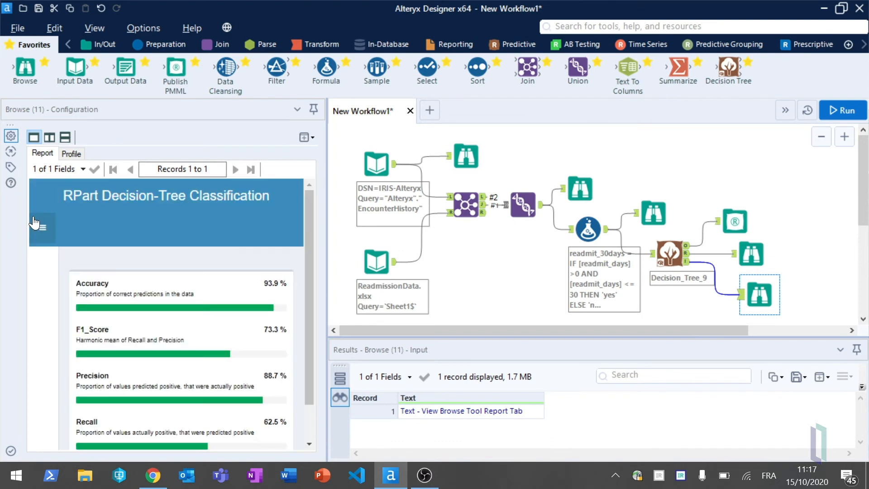
pyautogui.moveTo(312, 295); pyautogui.dragTo(313, 349)
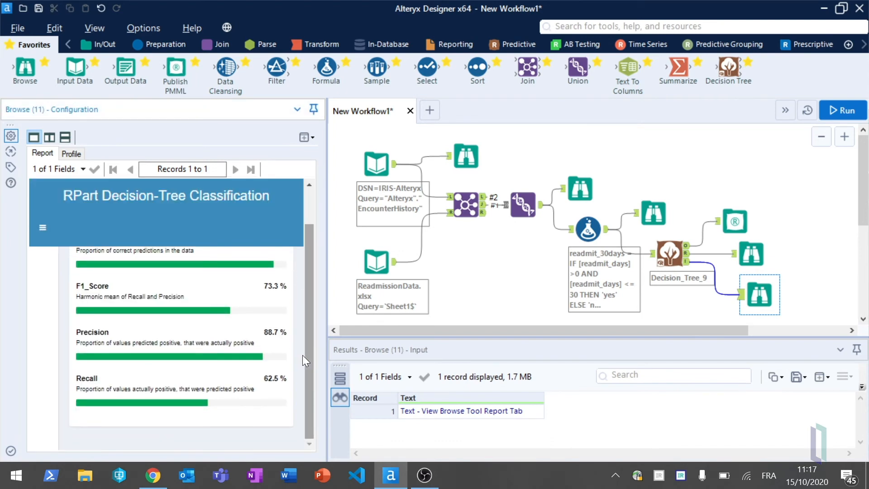
# - Switch to the Patients to be Discharged page in Chrome and set the first HEART department patient's discharge destination to health agency
pyautogui.click(153, 474)
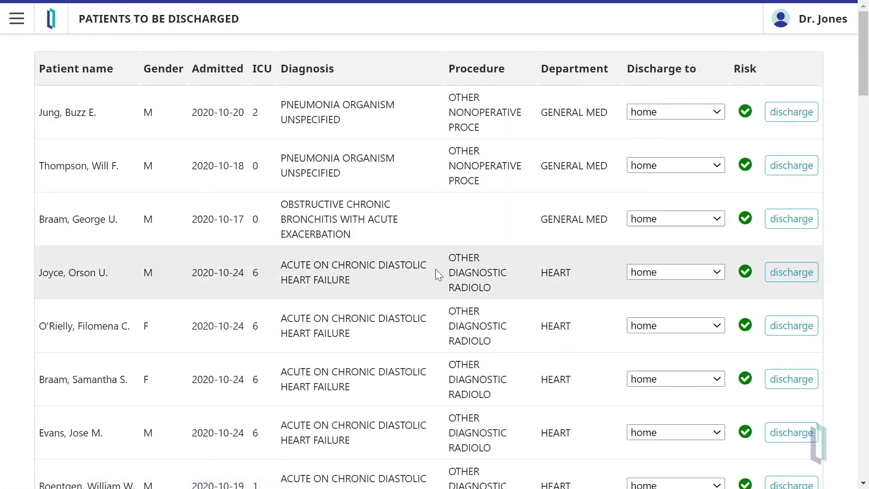
pyautogui.moveTo(745, 112)
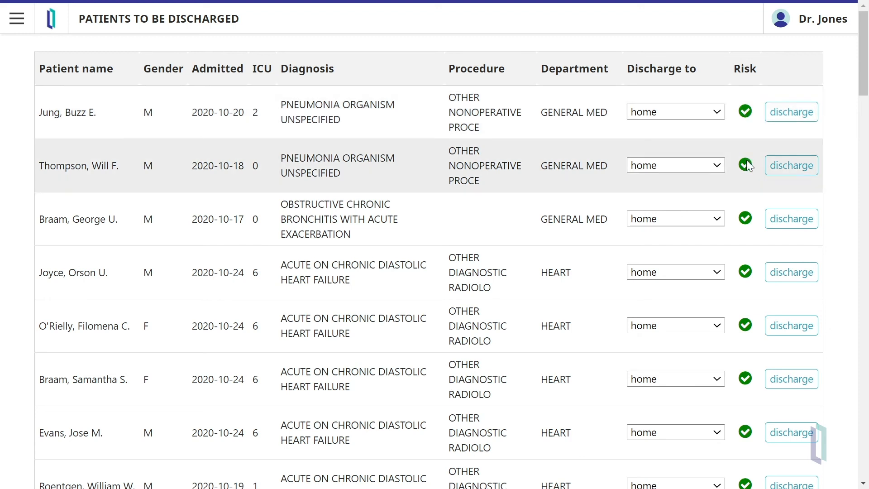
pyautogui.moveTo(747, 166)
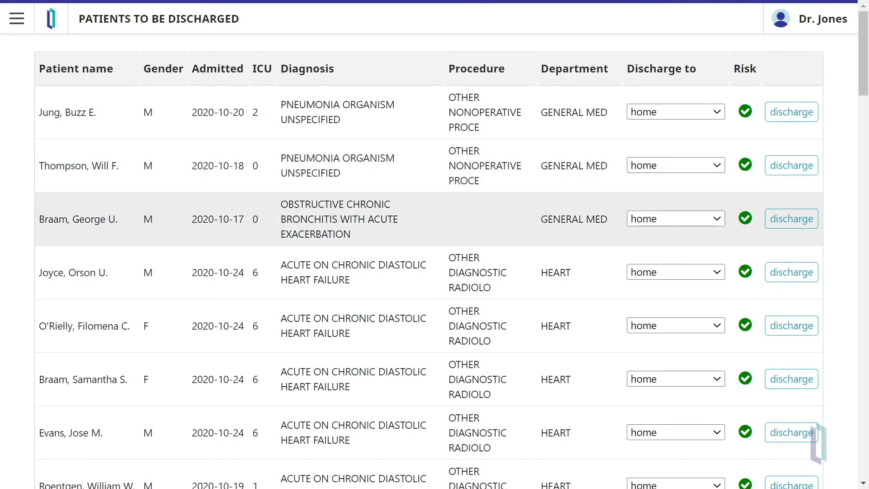
pyautogui.click(700, 274)
pyautogui.click(685, 331)
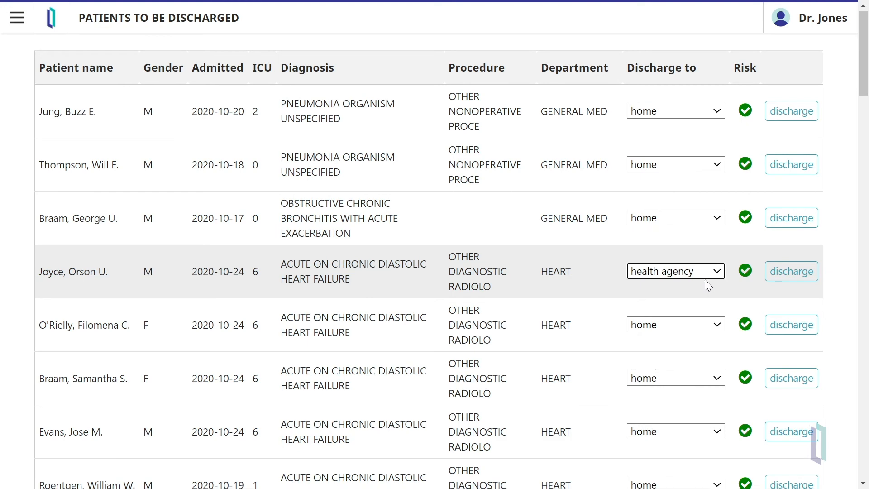
# - Examine the Risk indicators for the pneumonia patients further down the discharge list, and return to Alteryx Designer
pyautogui.scroll(-10, 705, 279)
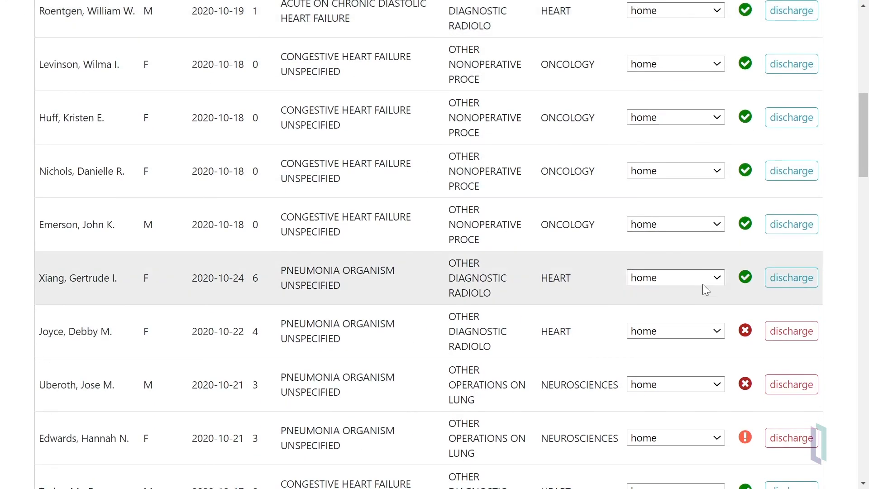
pyautogui.scroll(-1, 704, 289)
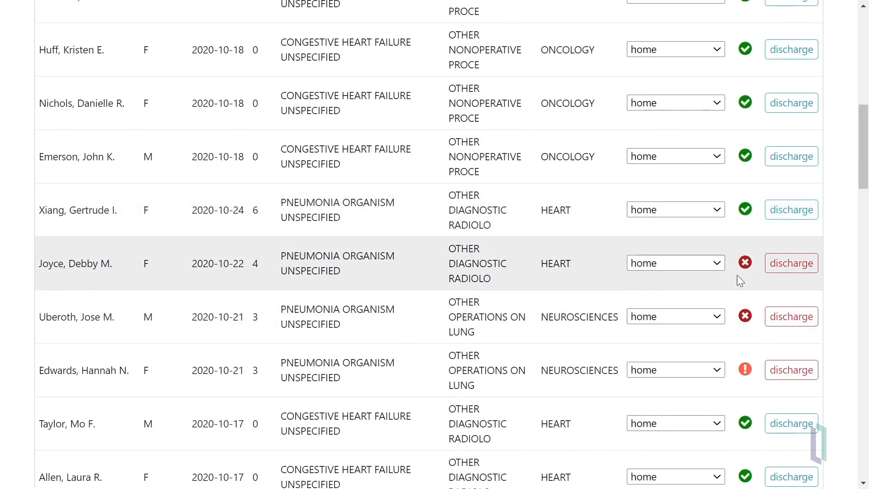
pyautogui.moveTo(744, 269)
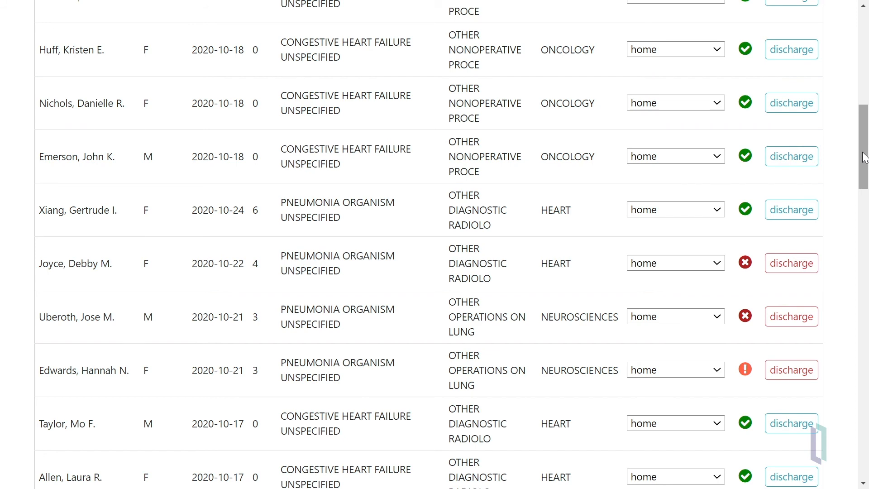
pyautogui.hotkey('alt', 'Tab')
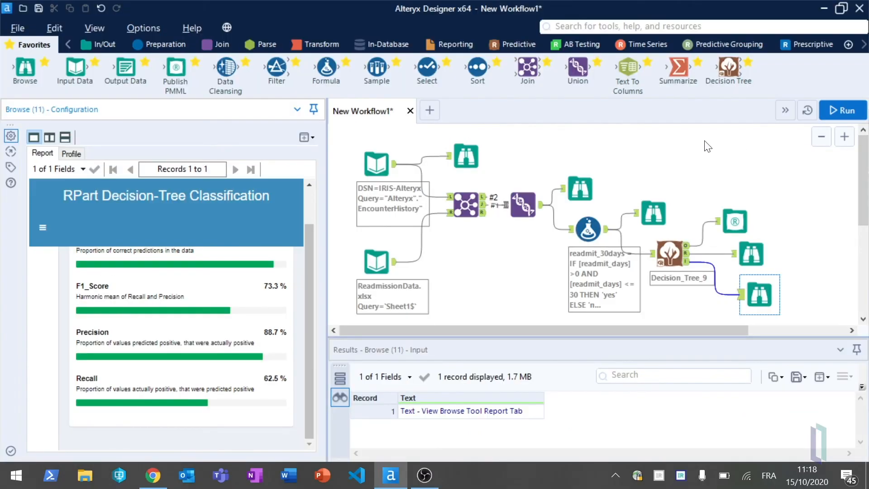